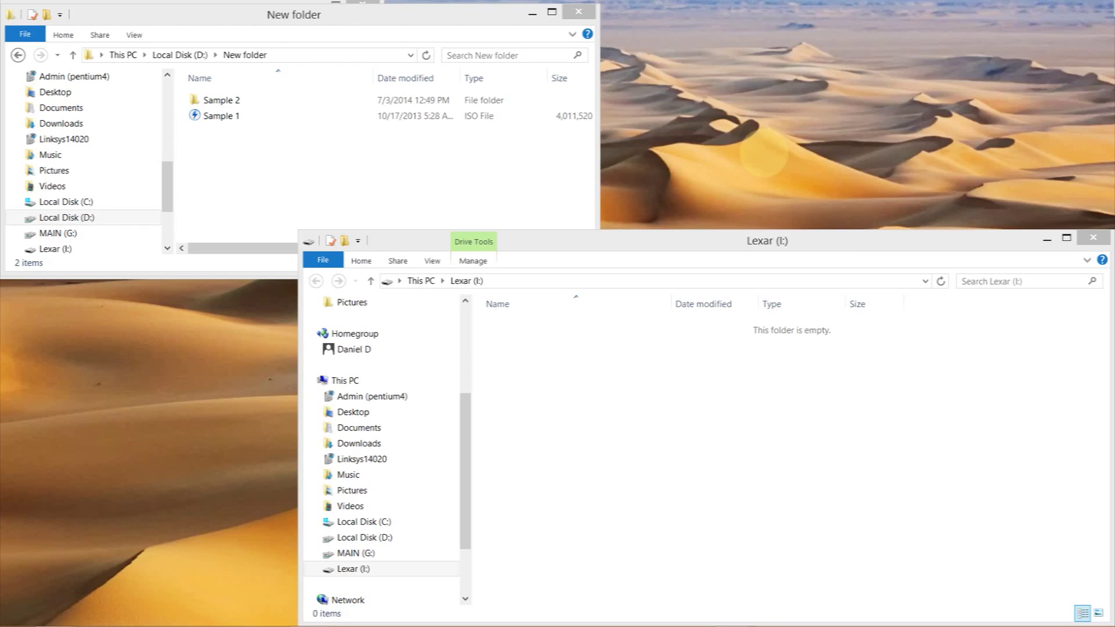
- Drag the 3.82 GB Sample 1 ISO from D:\New folder into the Lexar (I:) window and let it finish
click(705, 254)
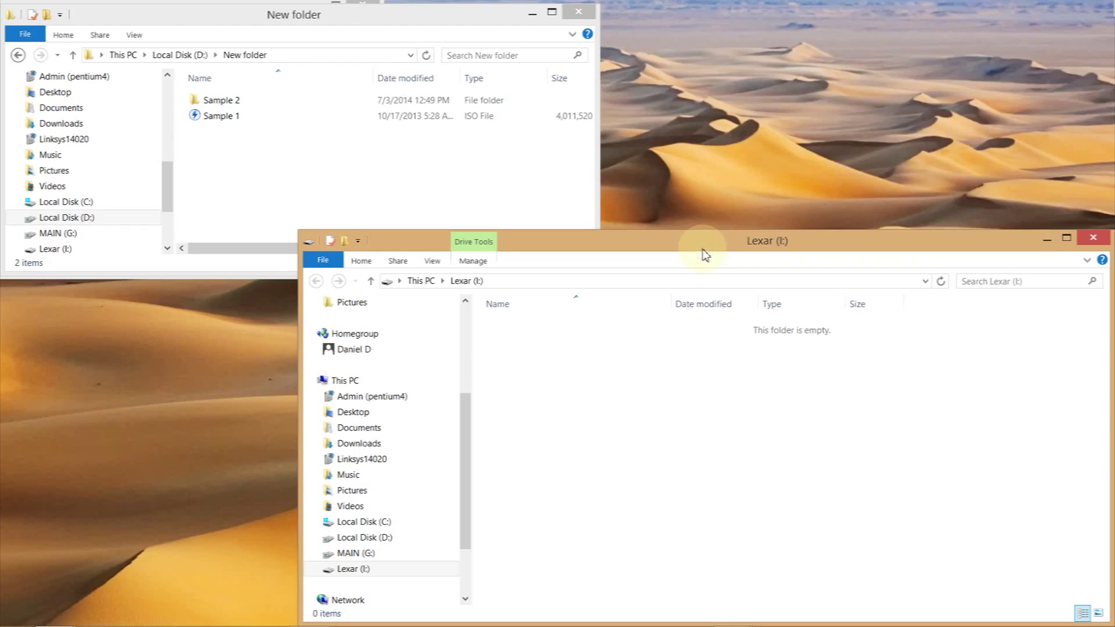
click(462, 188)
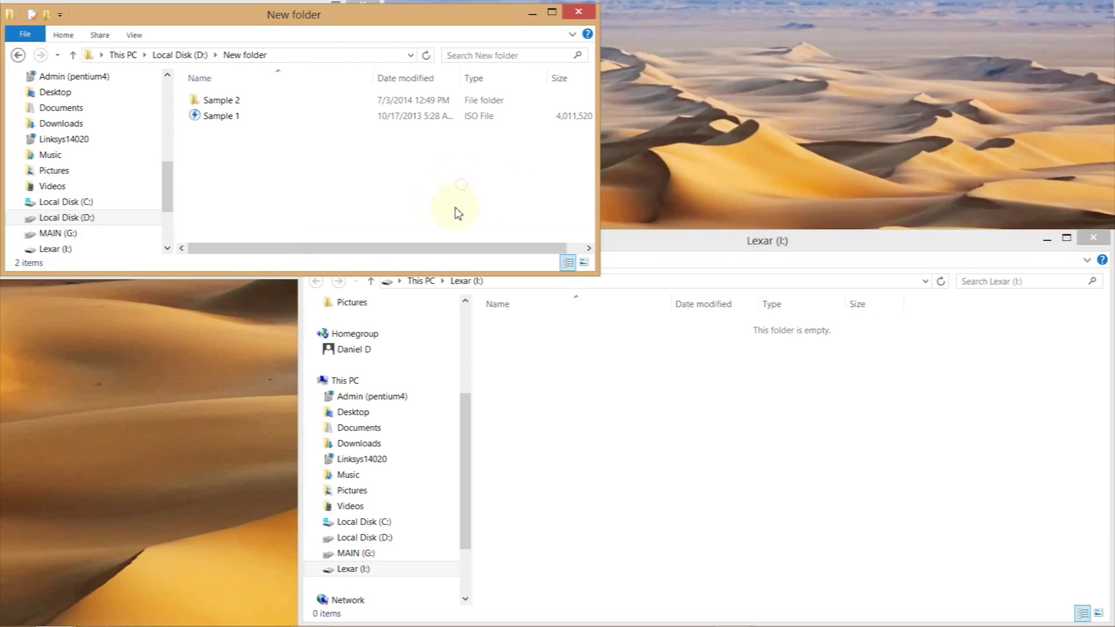
click(230, 114)
click(229, 114)
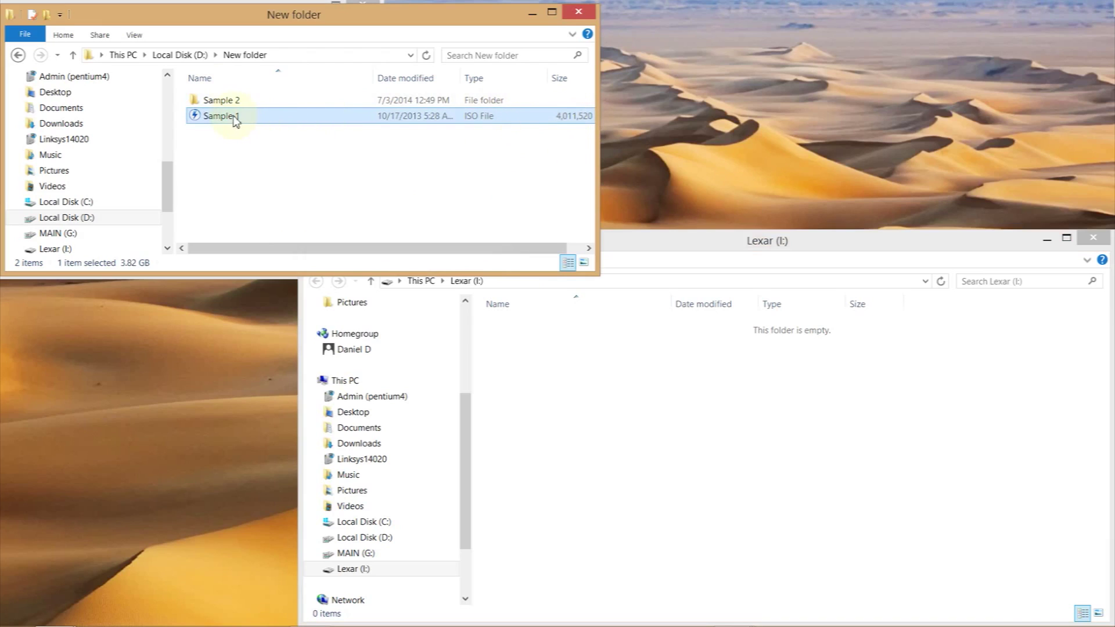
drag(234, 119, 694, 436)
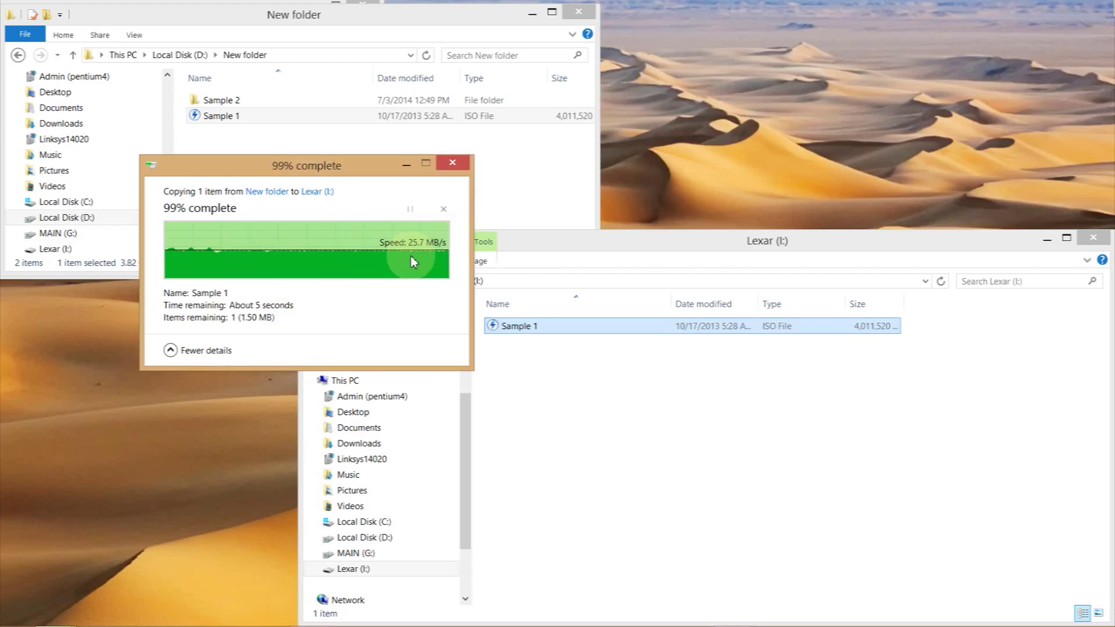
click(596, 481)
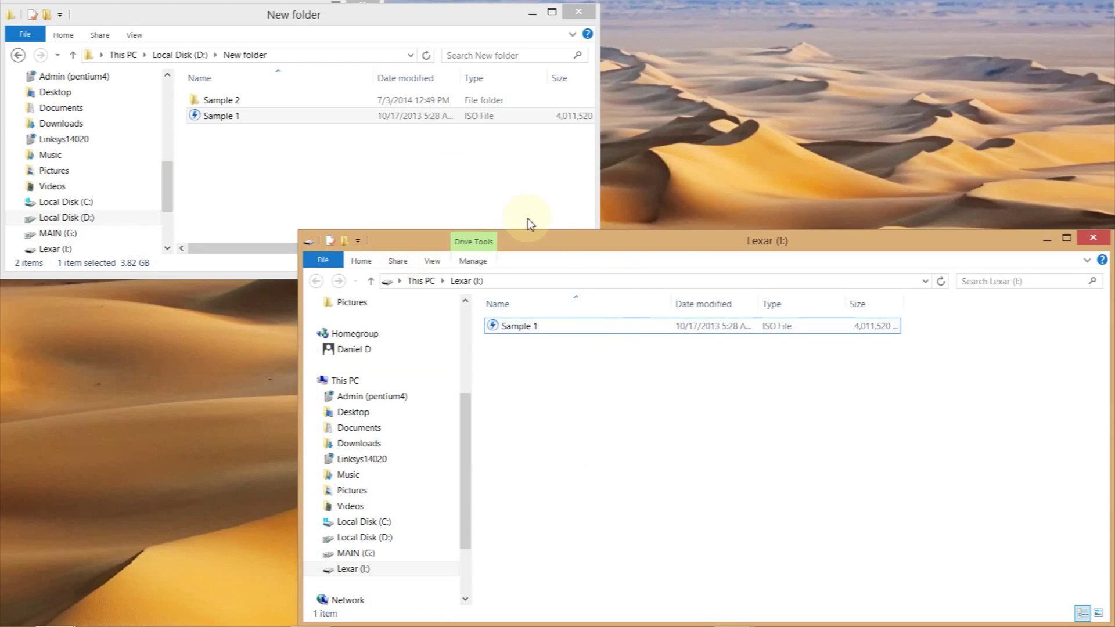
- Check the Sample 2 folder's size and item count in its Properties window
click(479, 192)
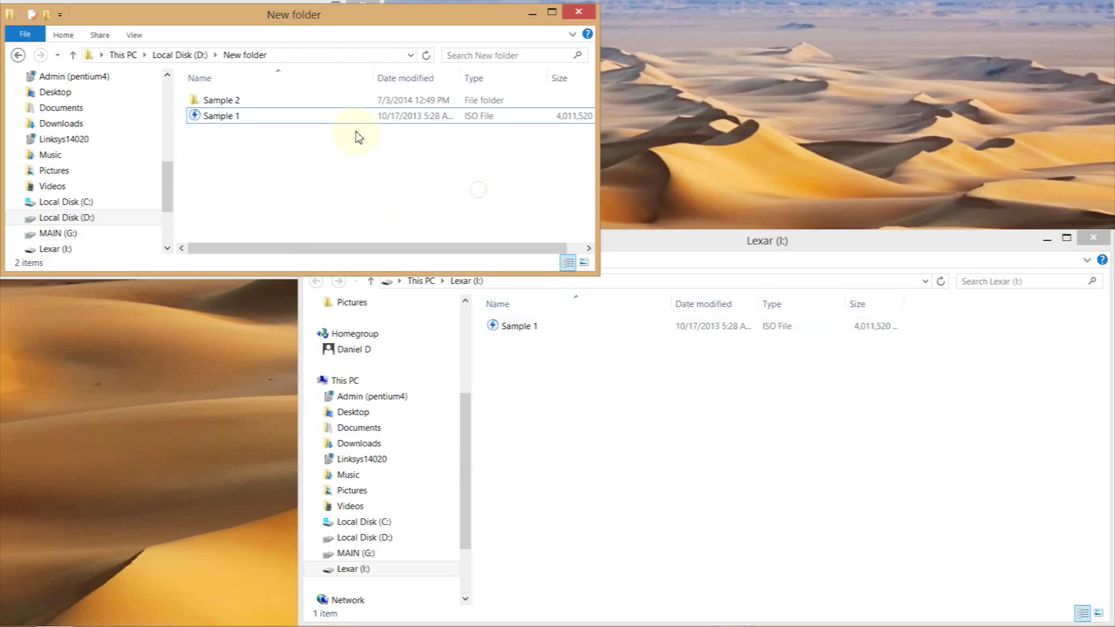
click(327, 104)
right_click(328, 109)
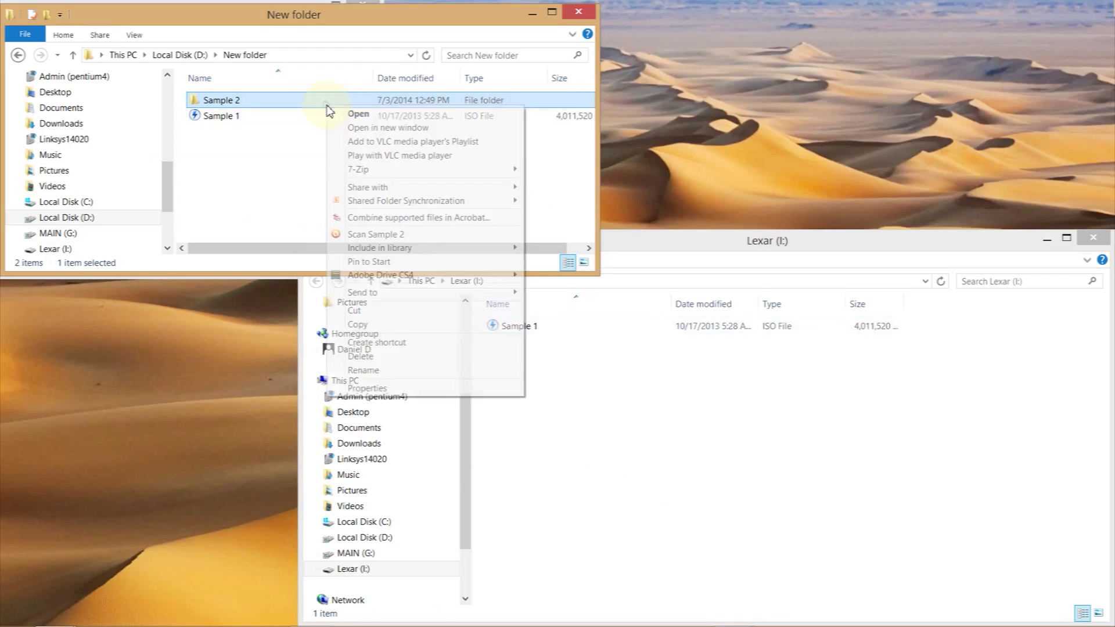
click(393, 389)
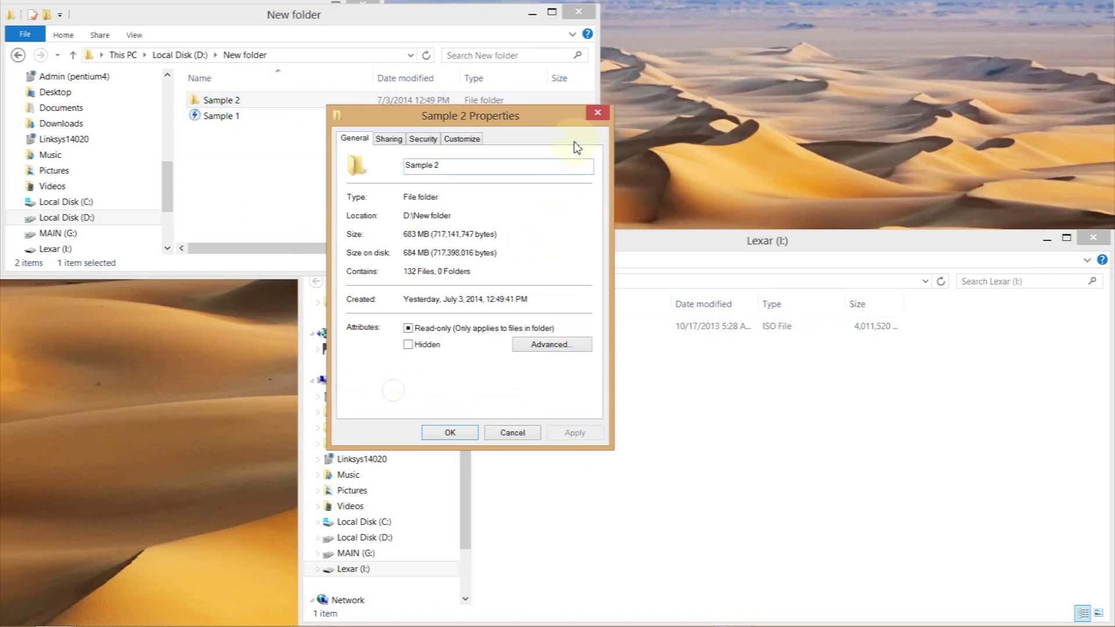
click(597, 112)
- Drag the 133-item Sample 2 folder from New folder onto the Lexar (I:) drive
click(319, 231)
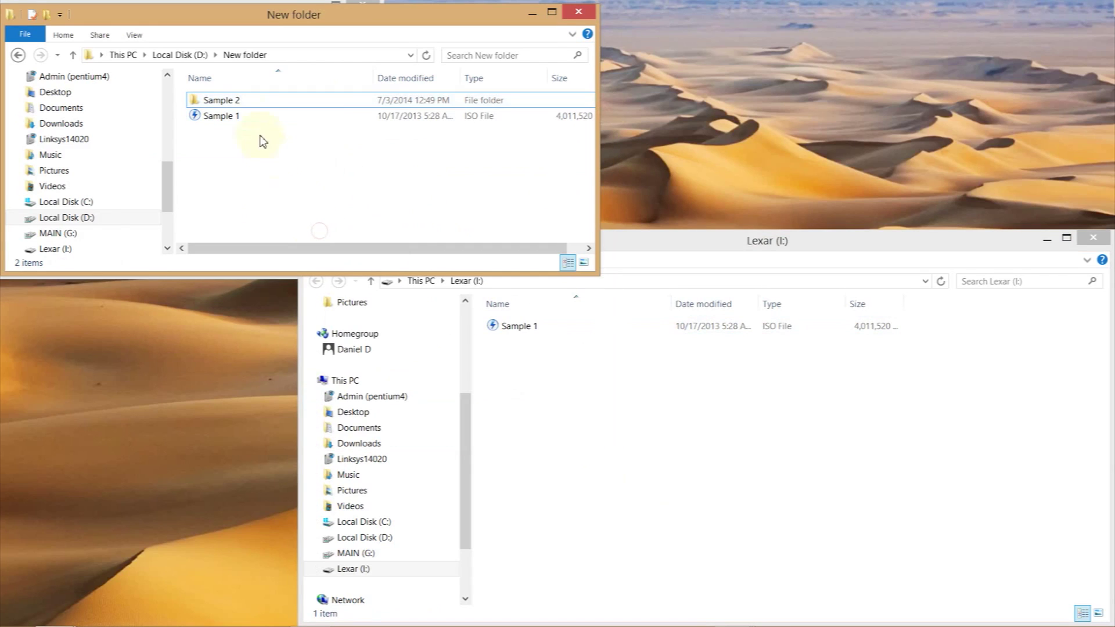
click(236, 101)
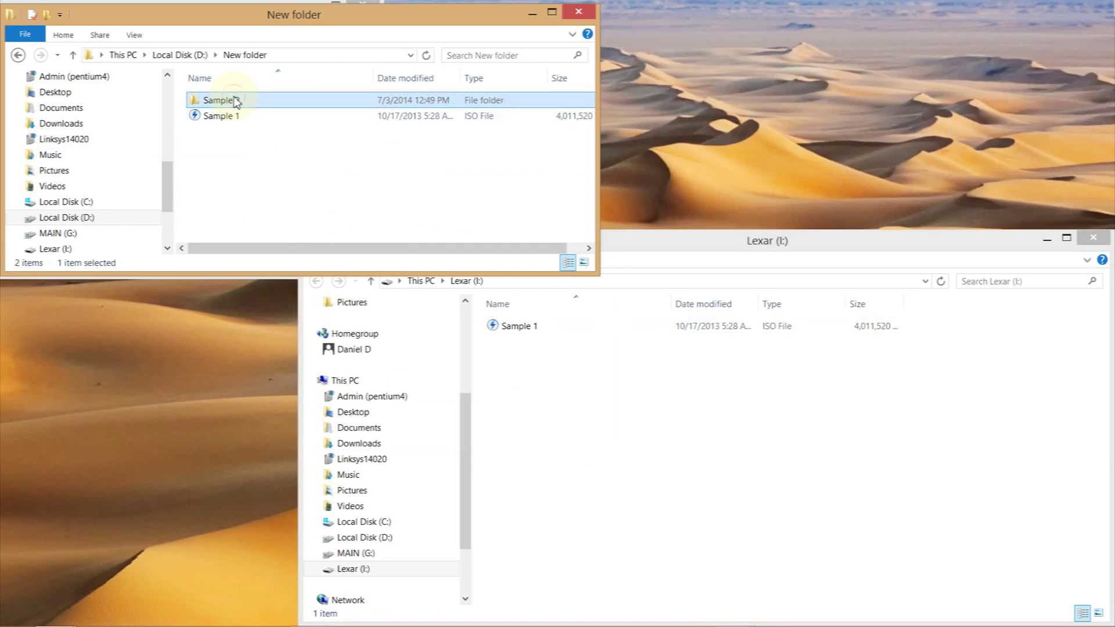
drag(236, 101, 540, 389)
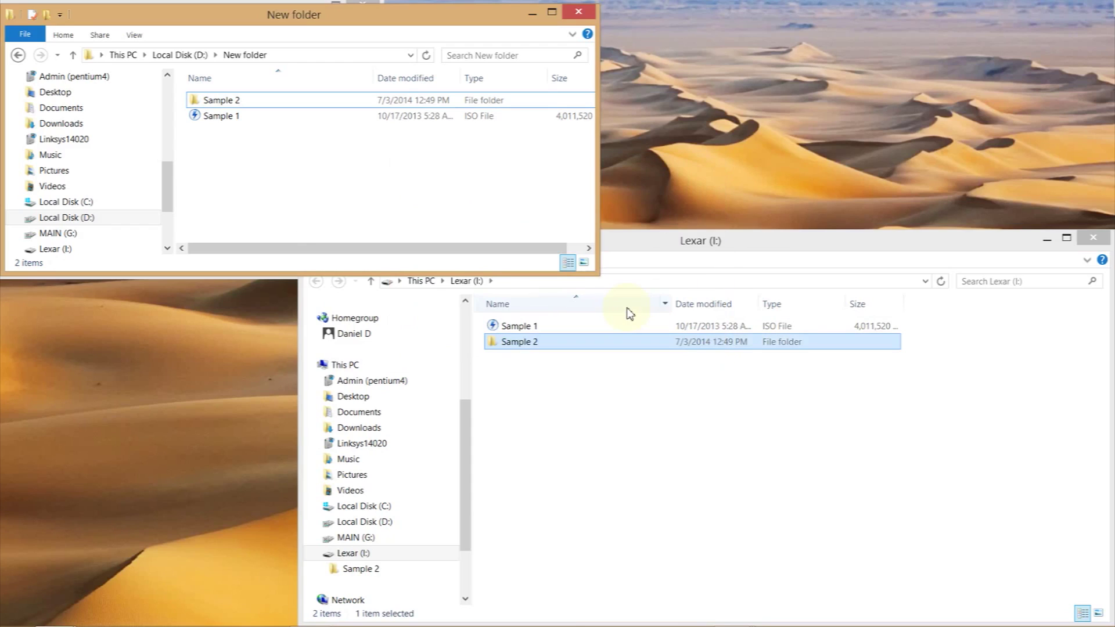
click(653, 372)
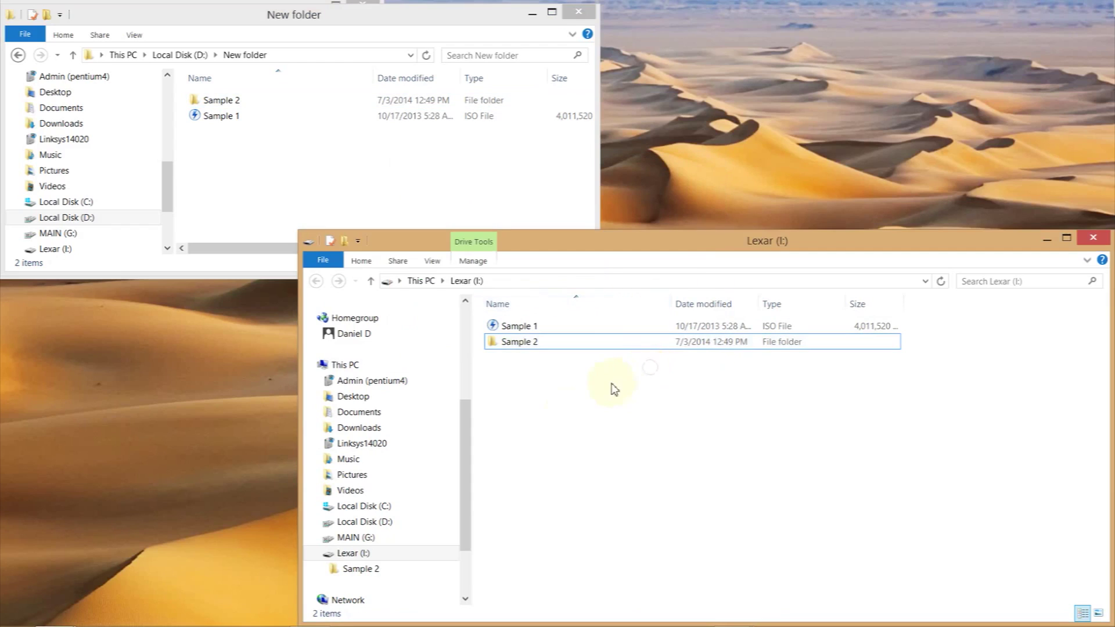
- Drag the 3.82 GB Sample 1 ISO from Lexar (I:) into the empty D:\New folder (2)
click(332, 203)
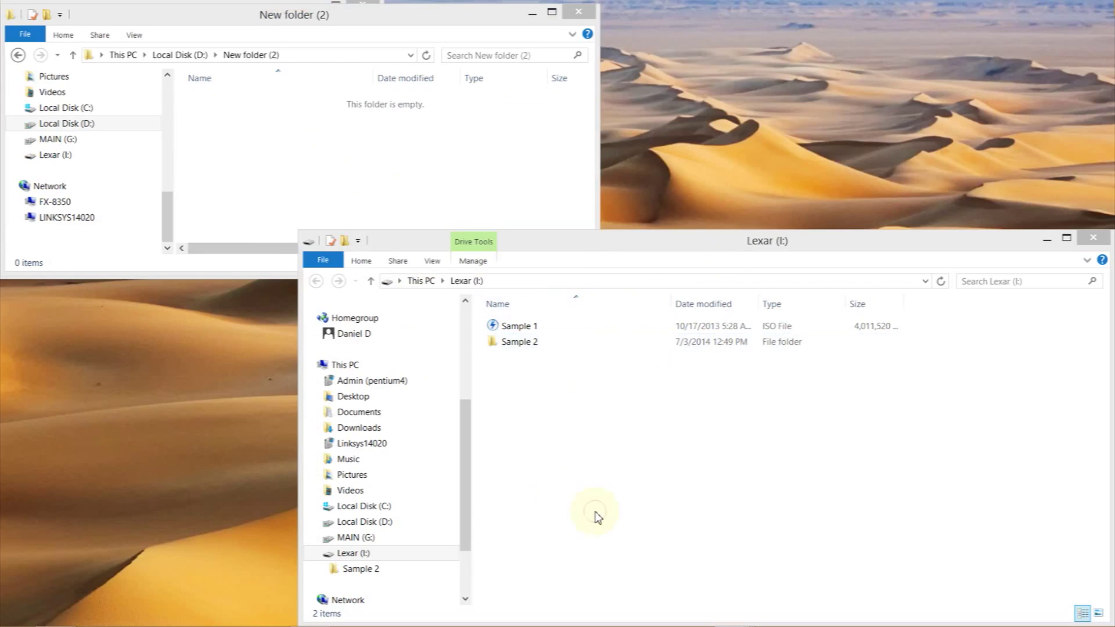
click(635, 498)
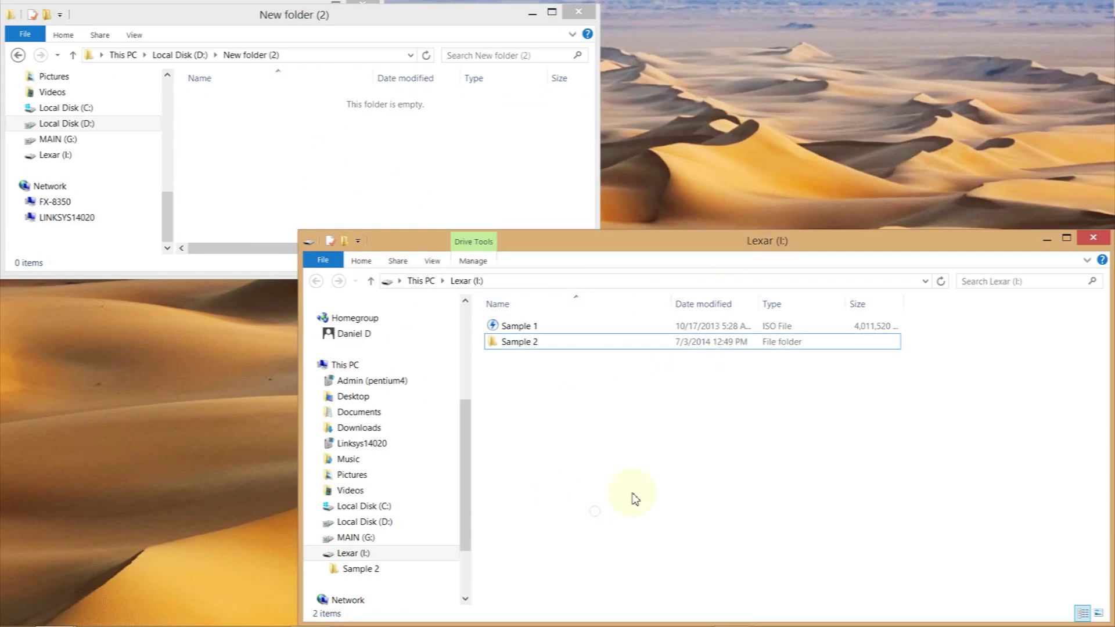
click(528, 328)
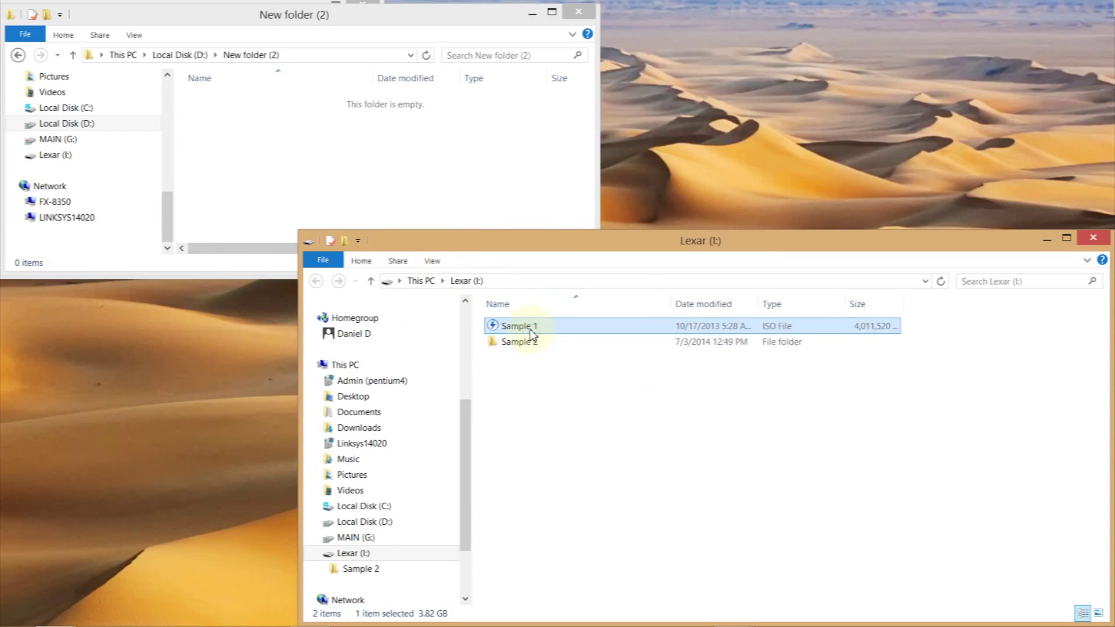
drag(530, 332, 282, 132)
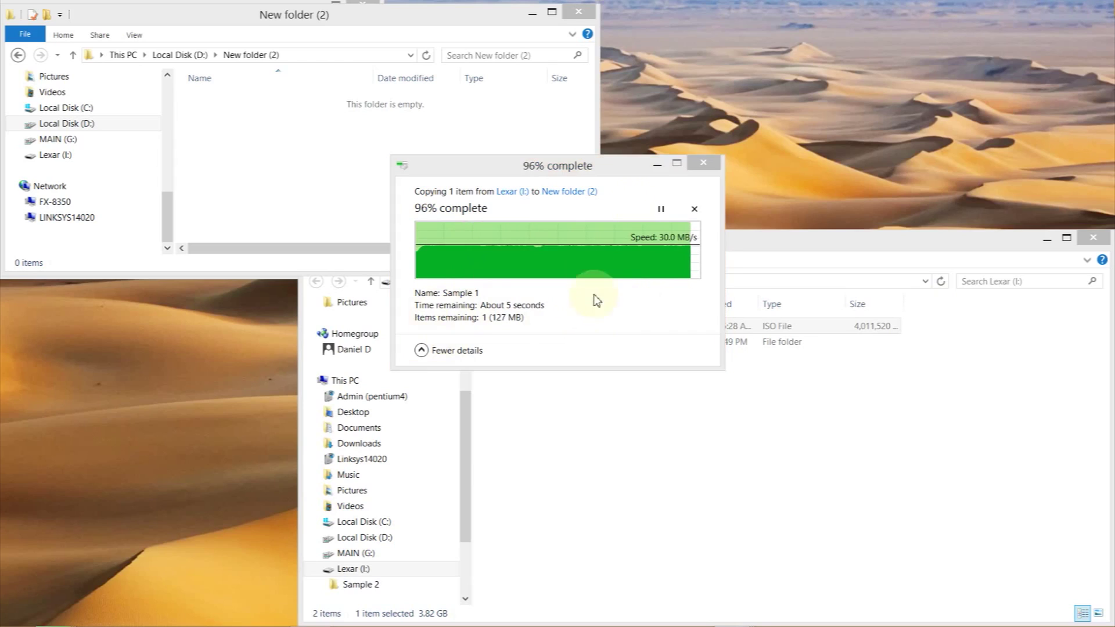
click(583, 316)
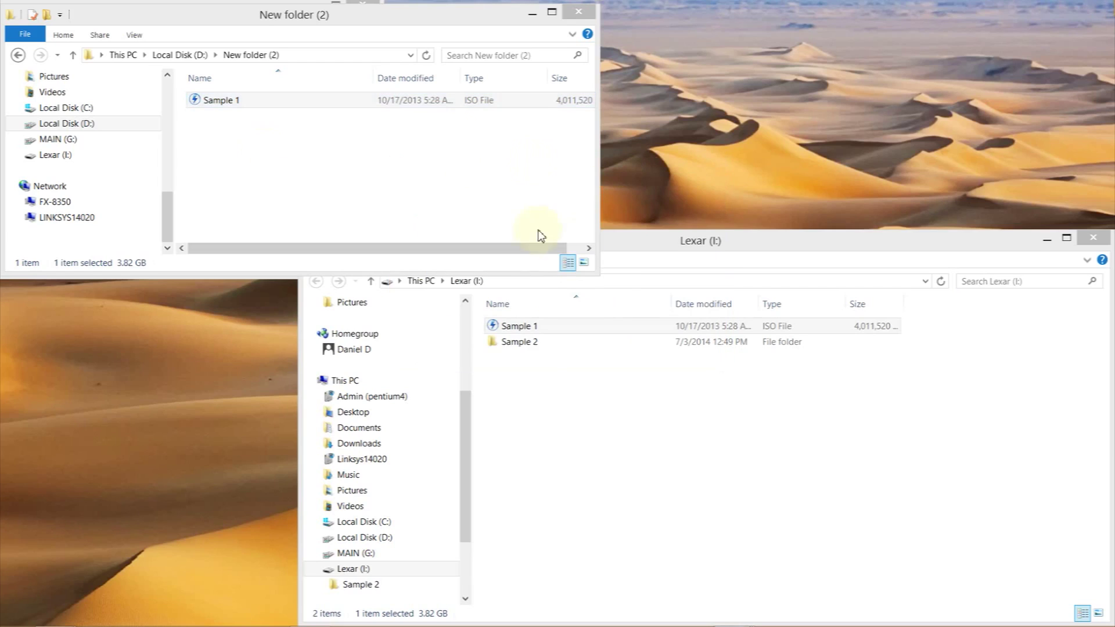
click(598, 403)
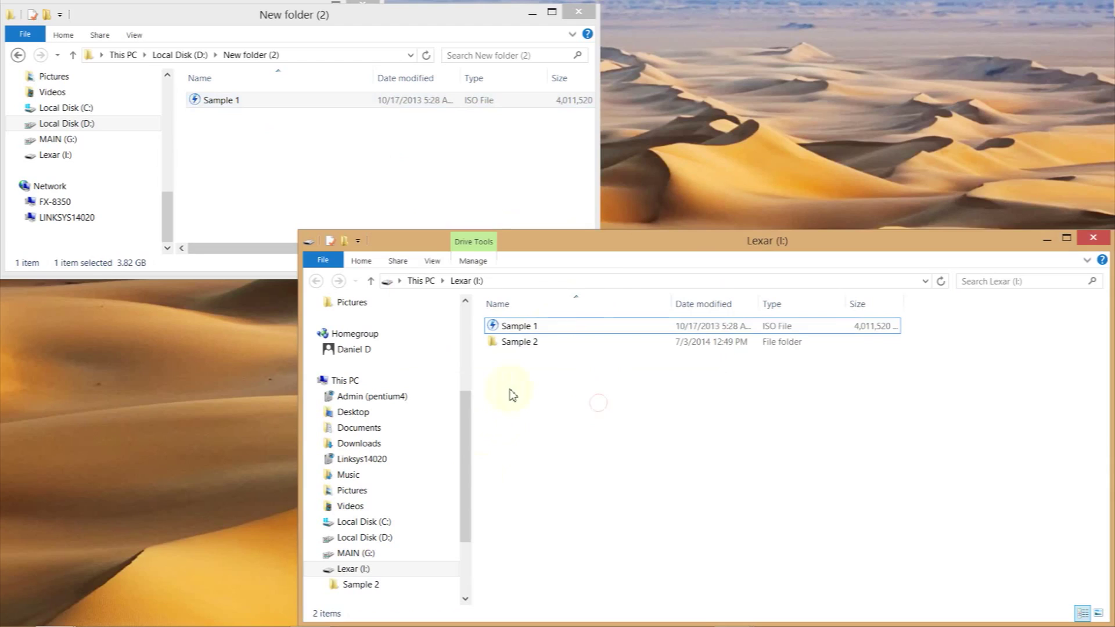
- Drag Sample 2 from Lexar (I:) into D:\New folder (2) and deselect everything afterwards
click(532, 348)
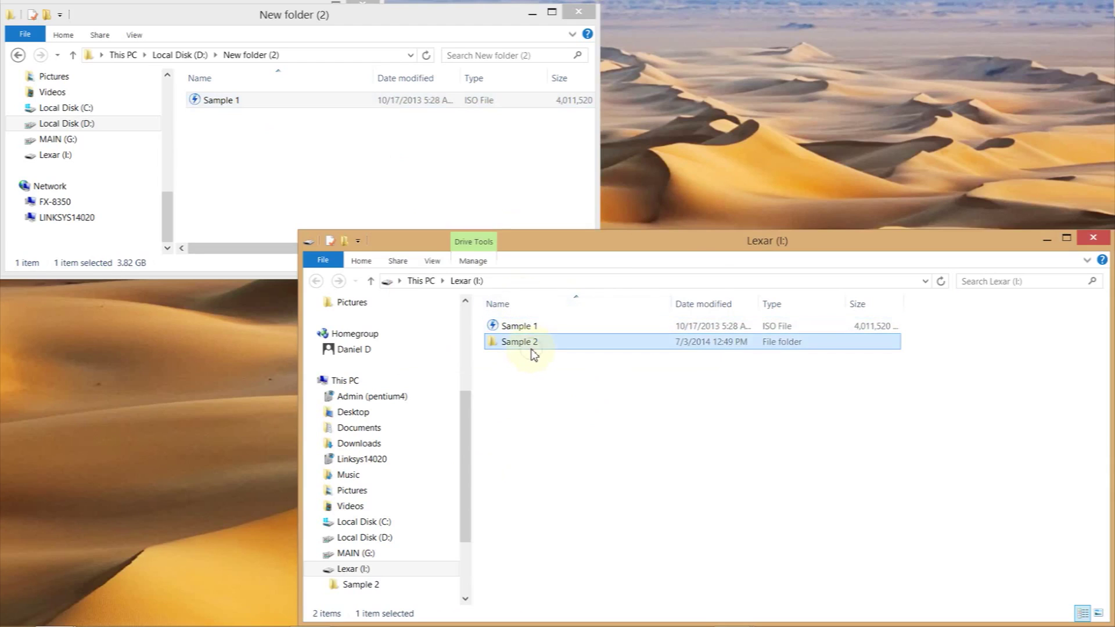
mouse_move(567, 344)
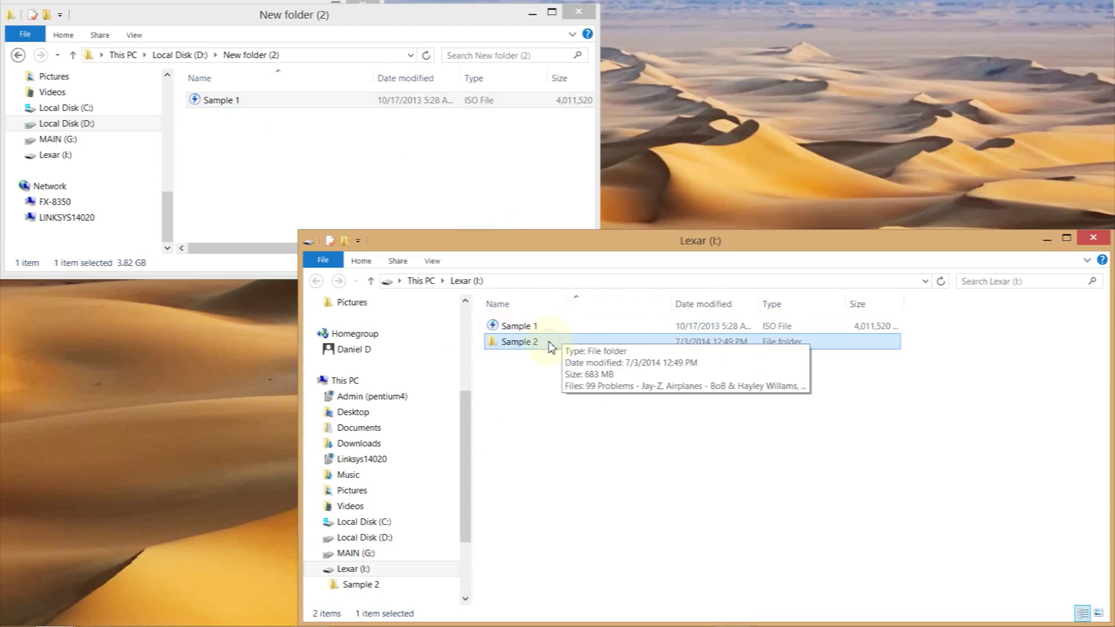
drag(552, 347, 418, 169)
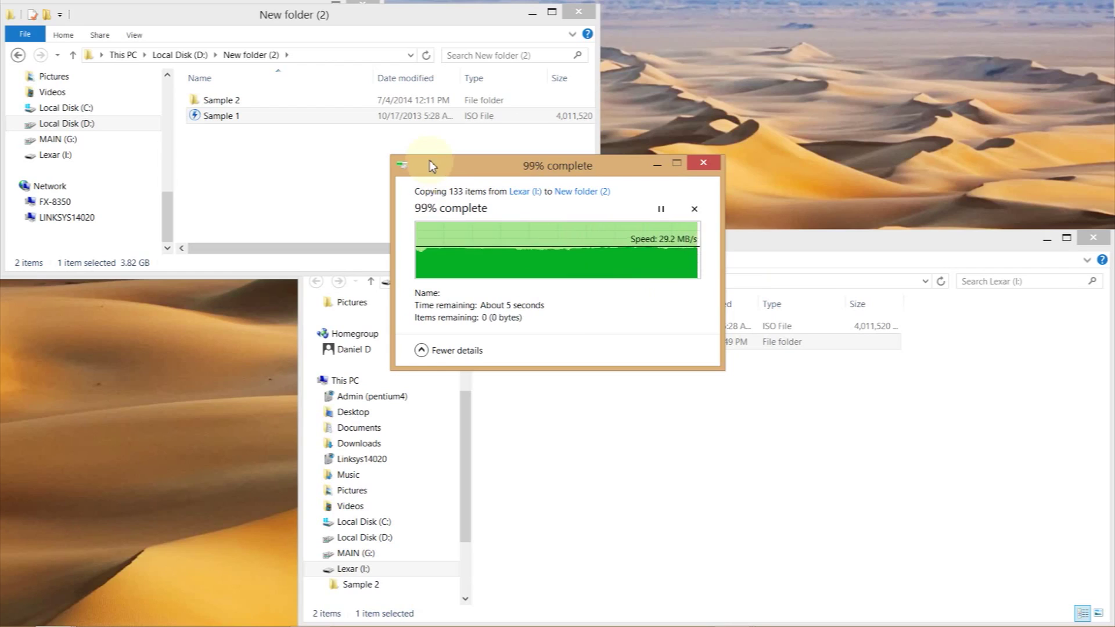
click(530, 219)
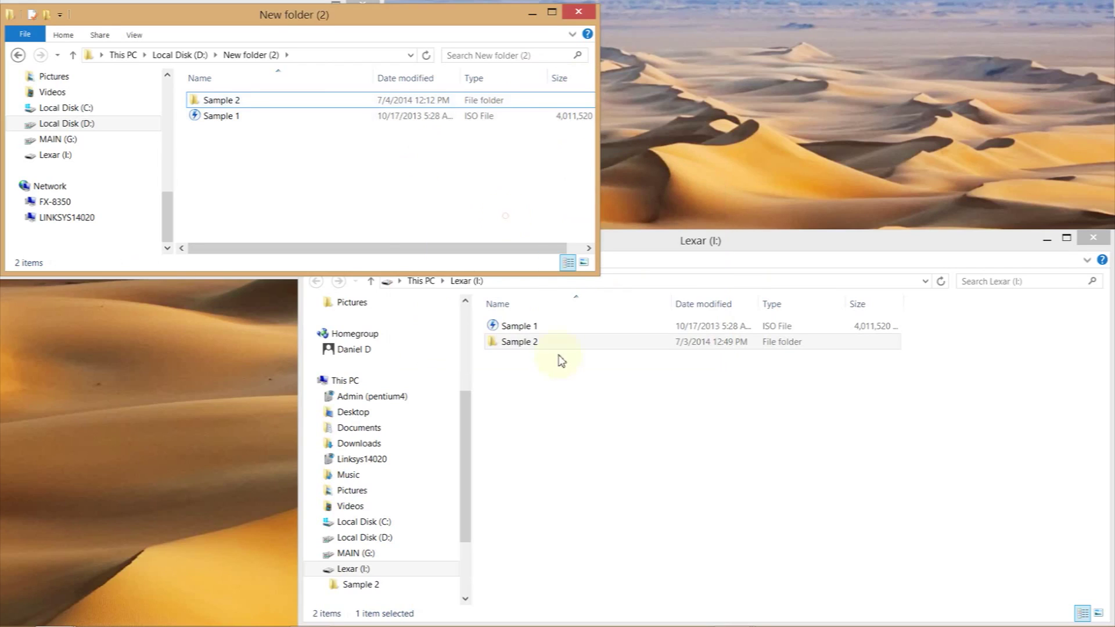
click(593, 488)
click(447, 192)
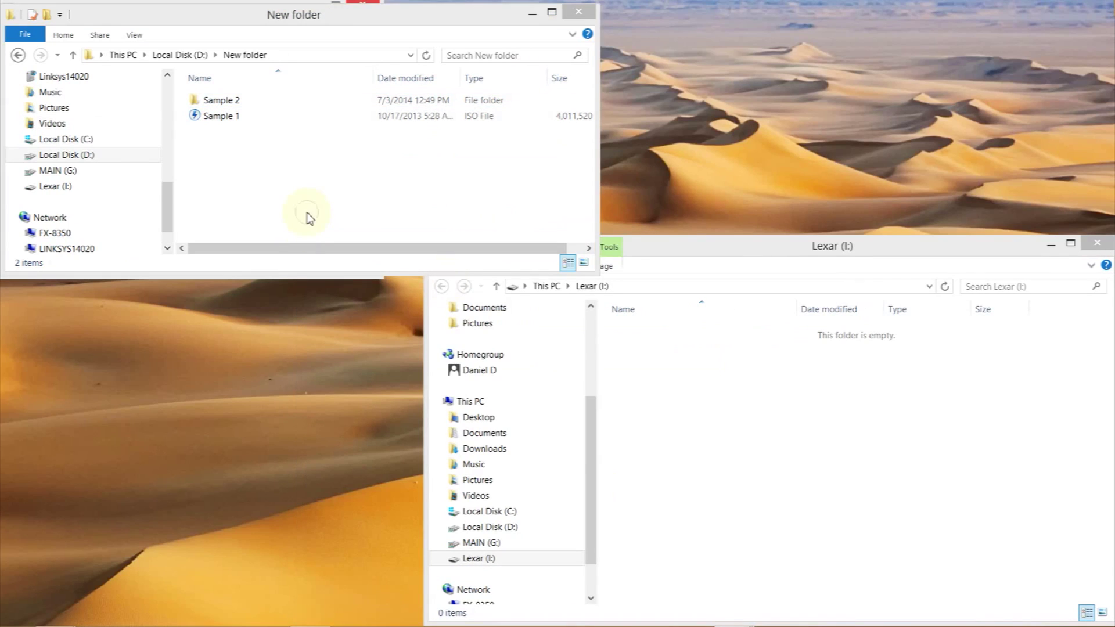
- Focus the D:\New folder window holding Sample 1 and Sample 2 beside the empty Lexar drive
click(308, 216)
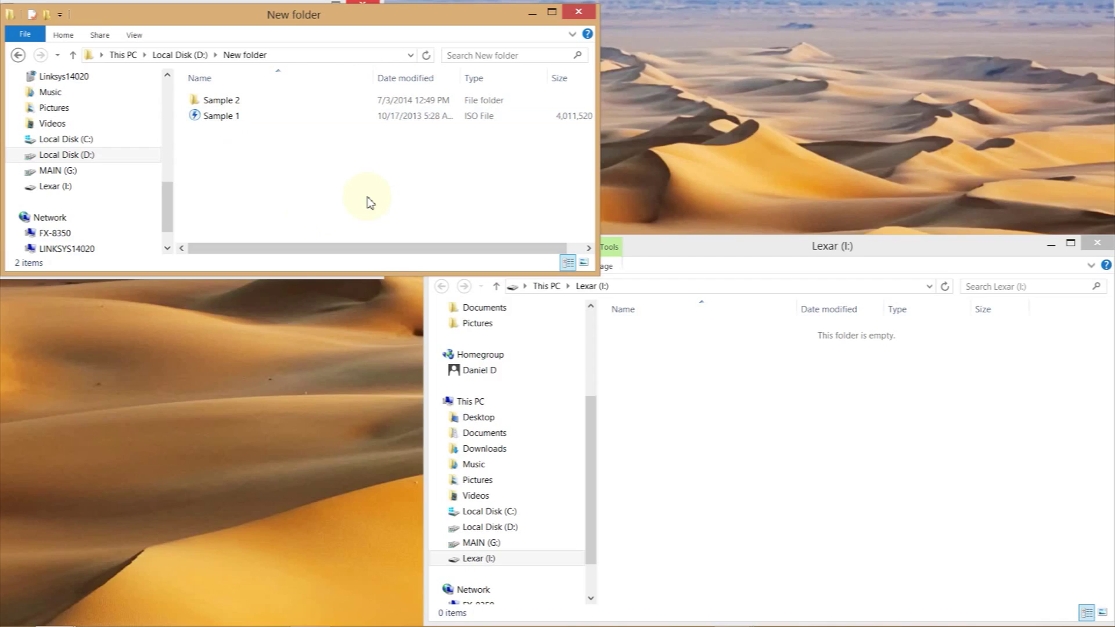
- Drag the 3.82 GB Sample 1 ISO from D:\New folder into the empty Lexar (I:) window
click(234, 118)
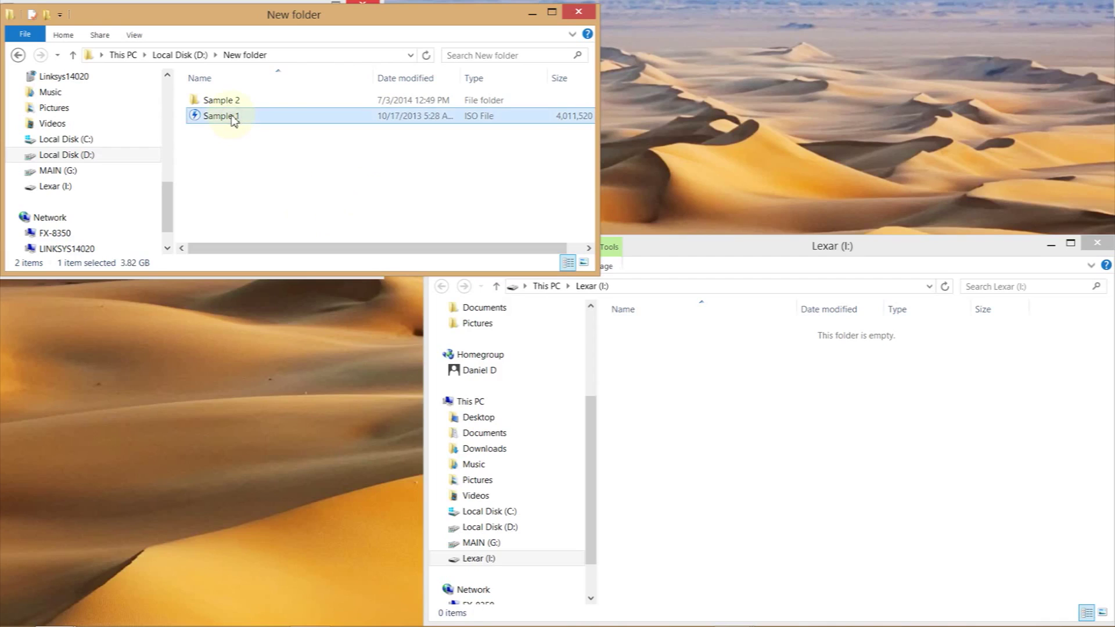
drag(234, 118, 711, 398)
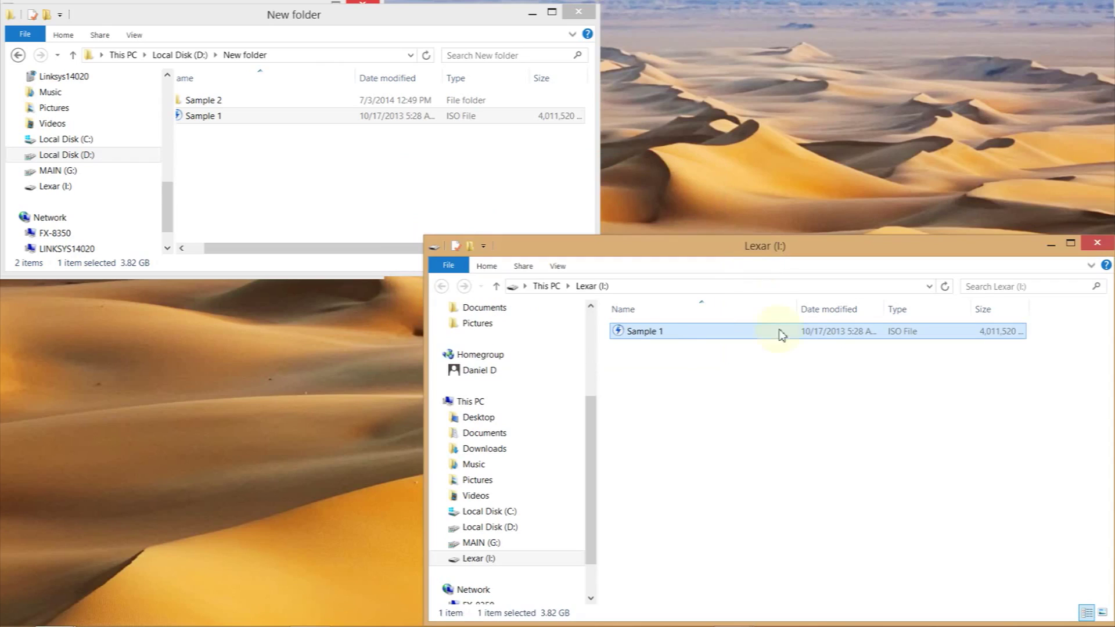
click(743, 400)
- Drag the 133-item Sample 2 folder from D:\New folder onto Lexar (I:) beside Sample 1
click(422, 172)
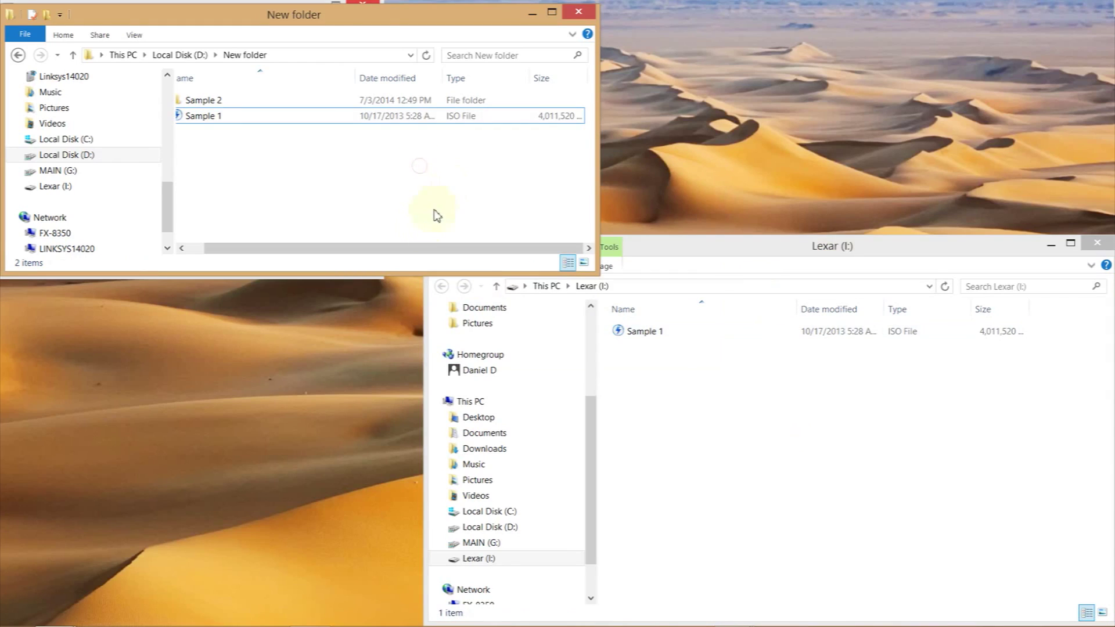
drag(428, 248, 312, 232)
click(233, 118)
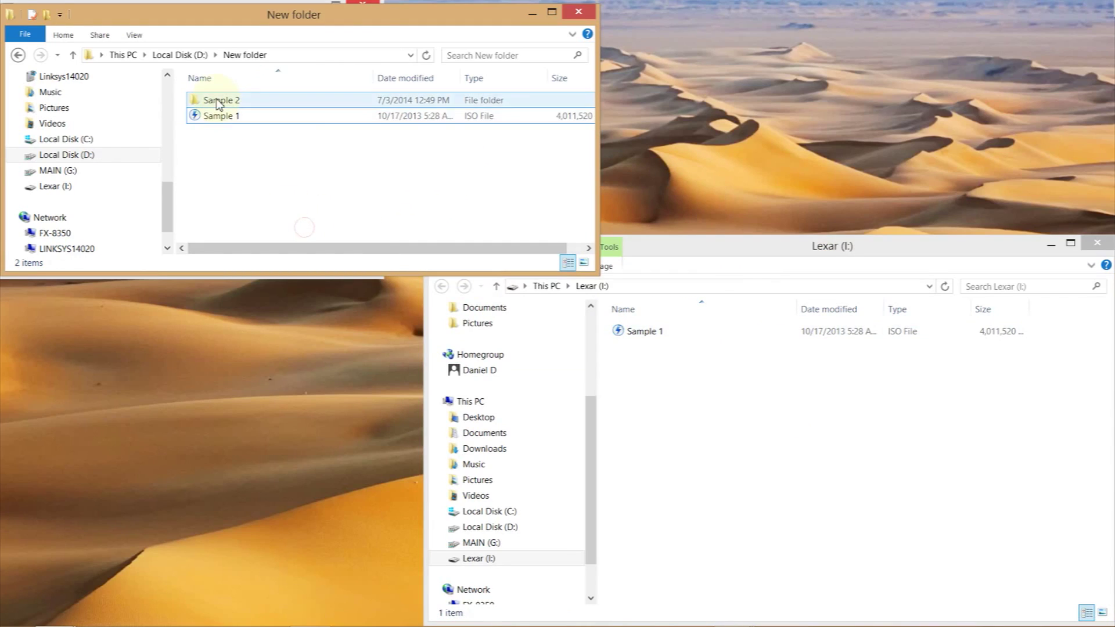
click(219, 103)
drag(219, 104, 714, 454)
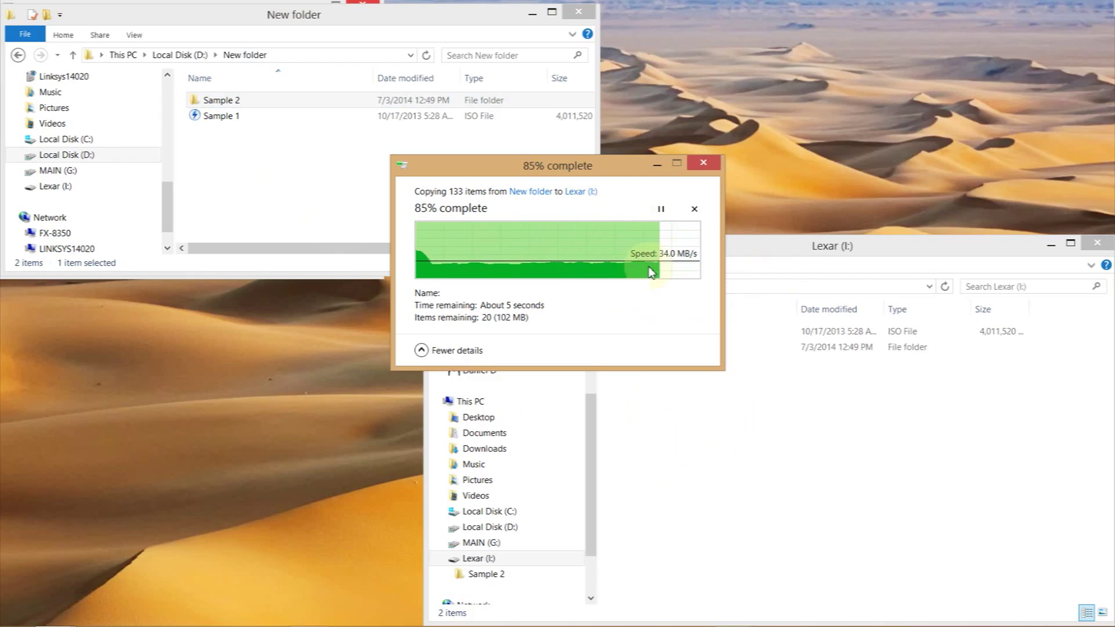
click(735, 412)
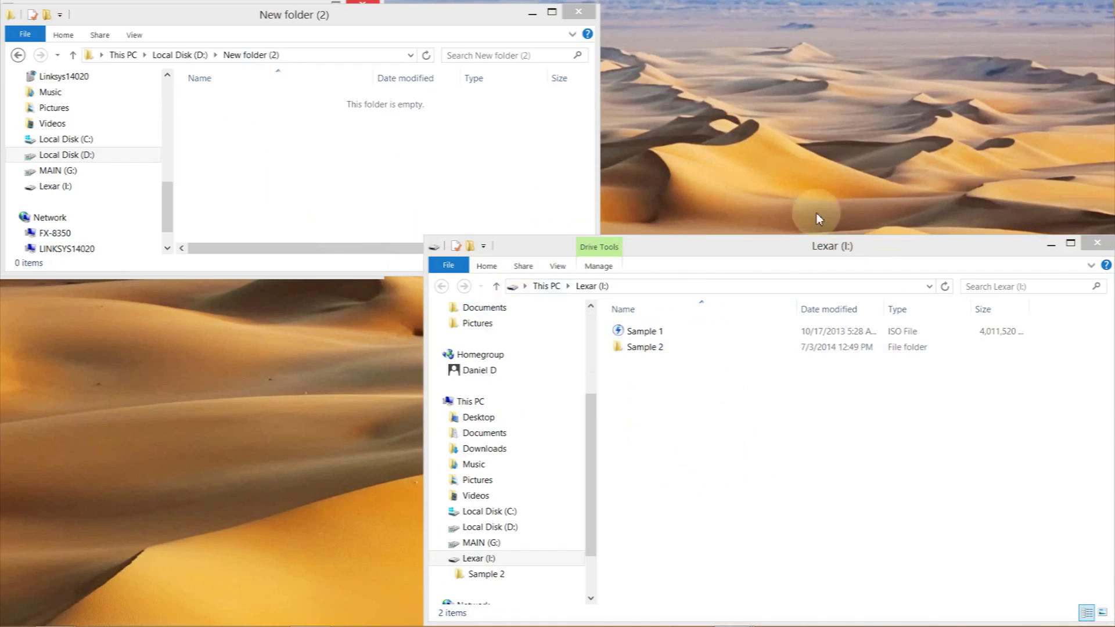
- Drag Sample 1 from Lexar (I:) into D:\New folder (2), moving the progress dialog aside
click(798, 388)
click(659, 348)
drag(645, 332, 276, 193)
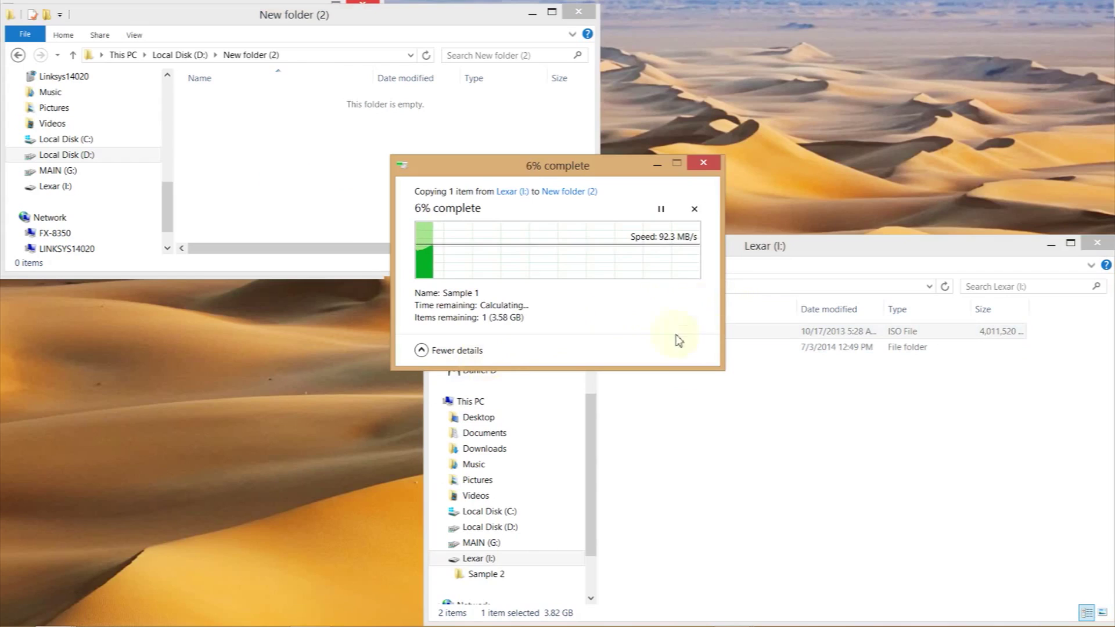
drag(539, 178, 544, 205)
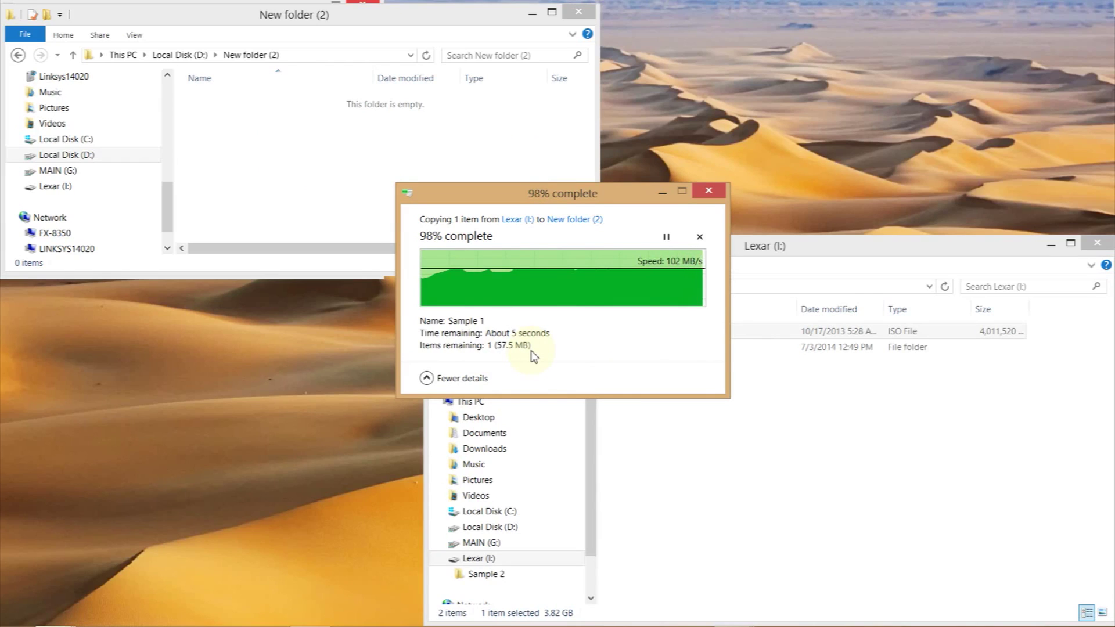
- Drag Sample 2 from Lexar (I:) into D:\New folder (2), then clear the selection
click(676, 410)
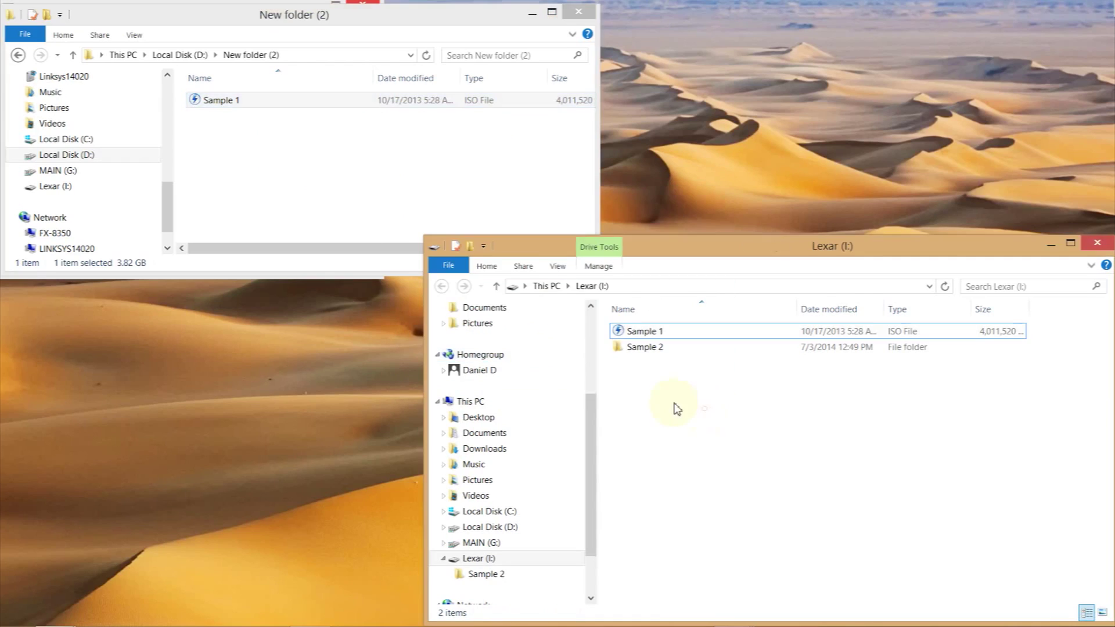
click(428, 111)
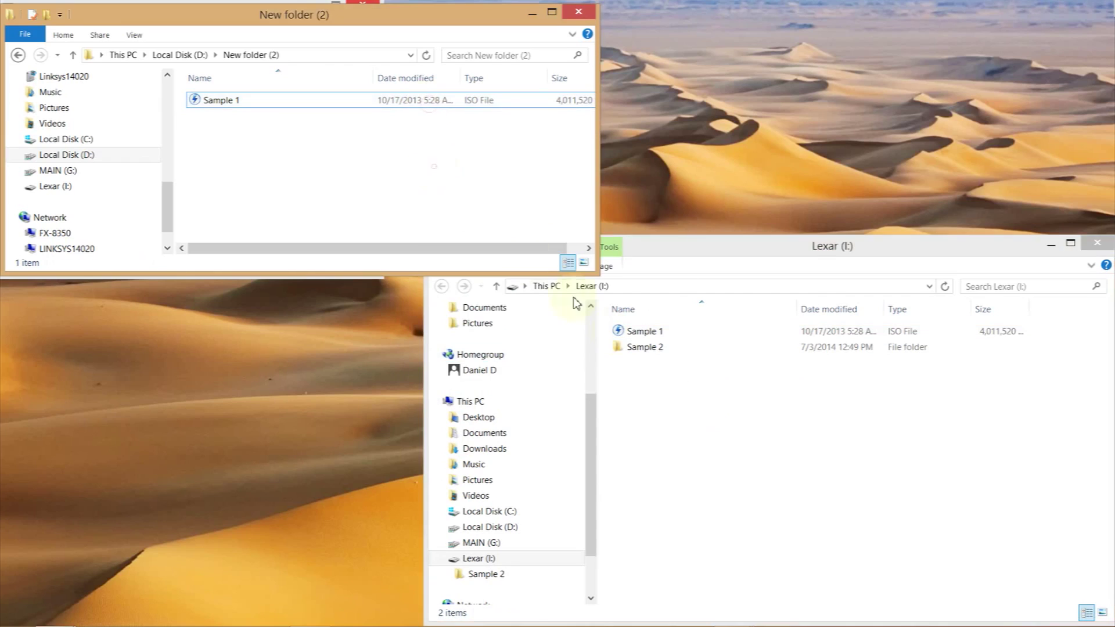
drag(643, 348, 253, 167)
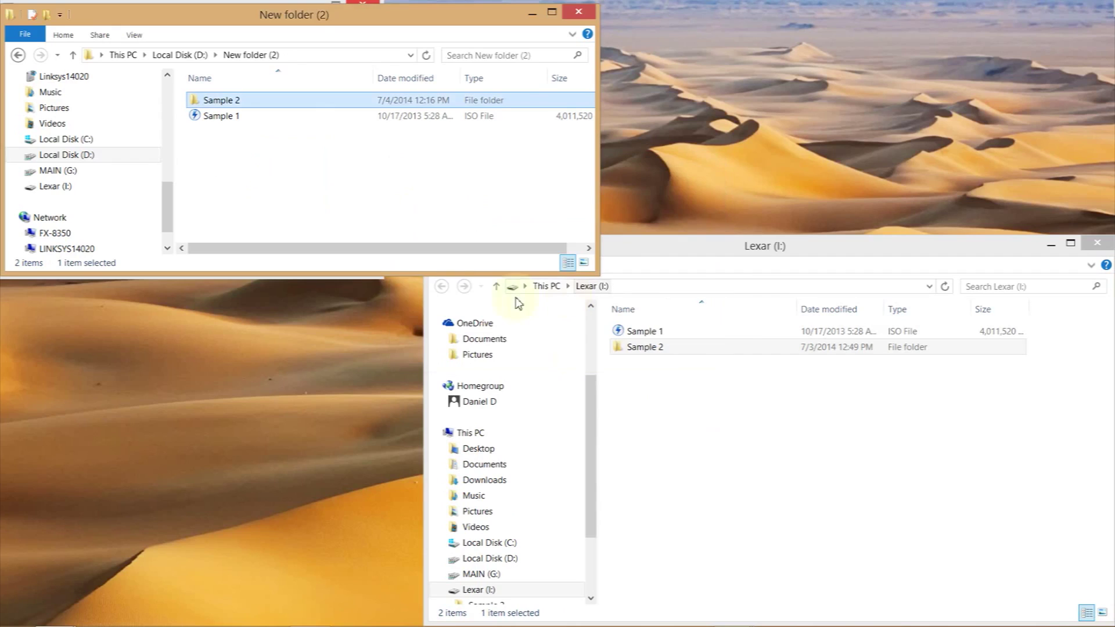
click(393, 221)
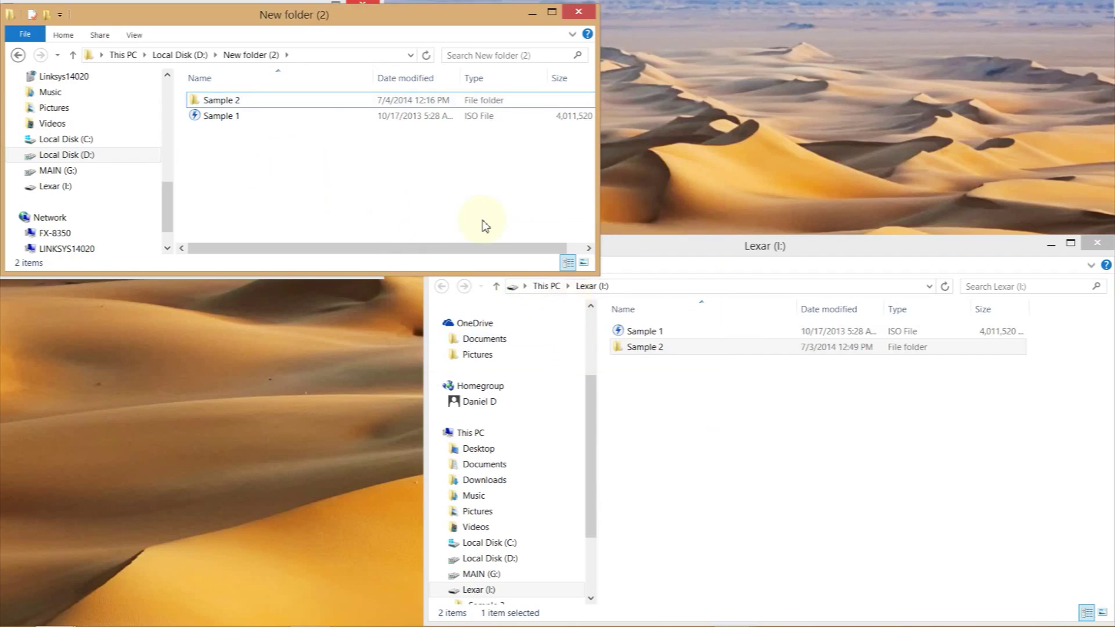